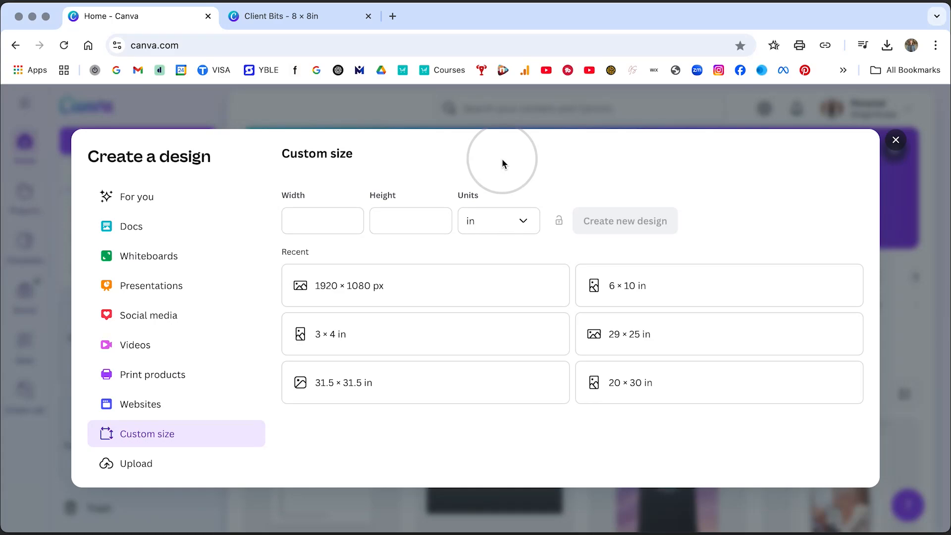
Create a new custom-size design 8 in wide by 8 in high.
left_click(319, 221)
type("8")
left_click(395, 227)
type("8")
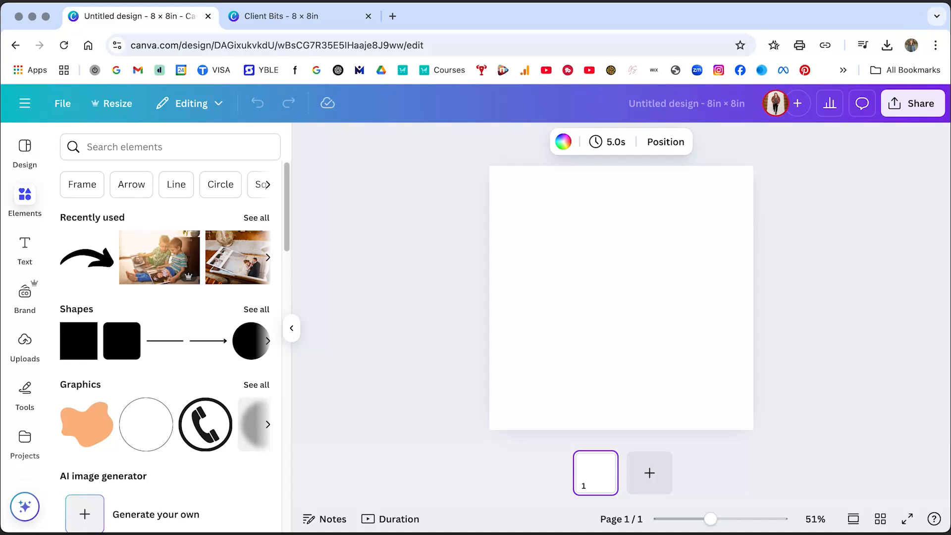
Add the recently used curved arrow to the page and recolor it with the custom red #AE2E2E.
left_click(95, 260)
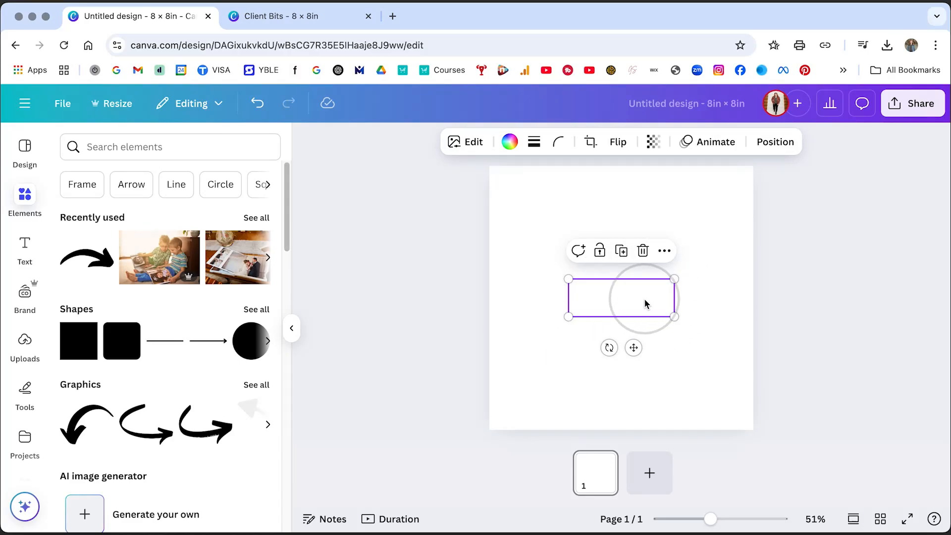
left_click(509, 143)
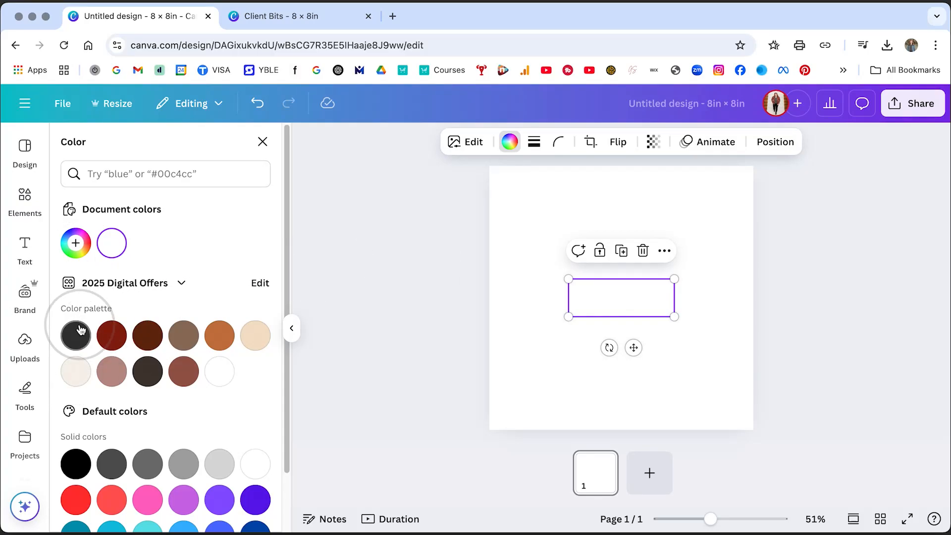
scroll(188, 366, "down", 2)
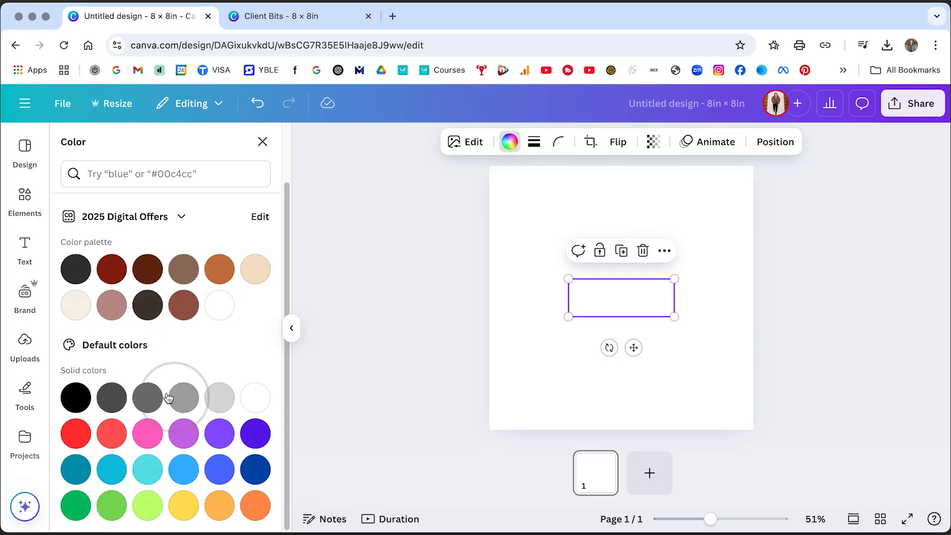
scroll(101, 434, "up", 2)
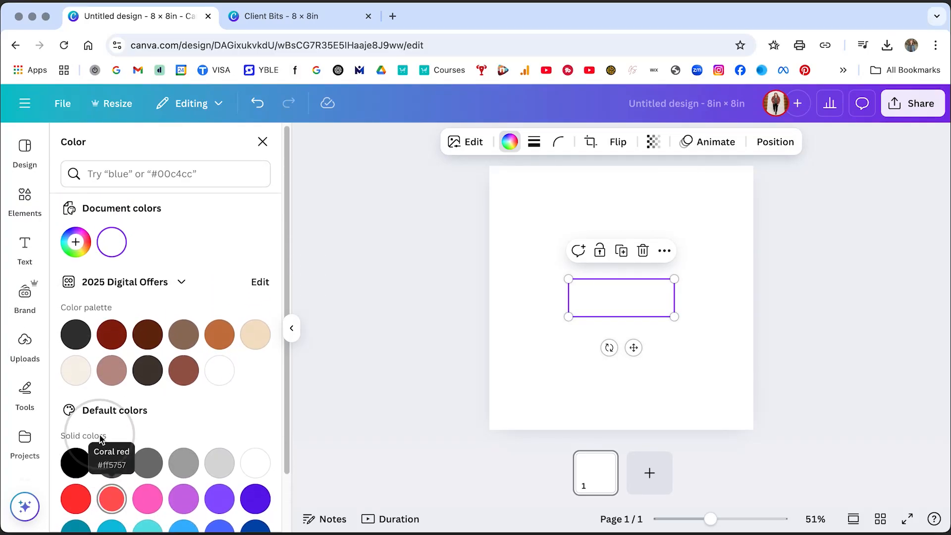
left_click(76, 246)
left_click(130, 302)
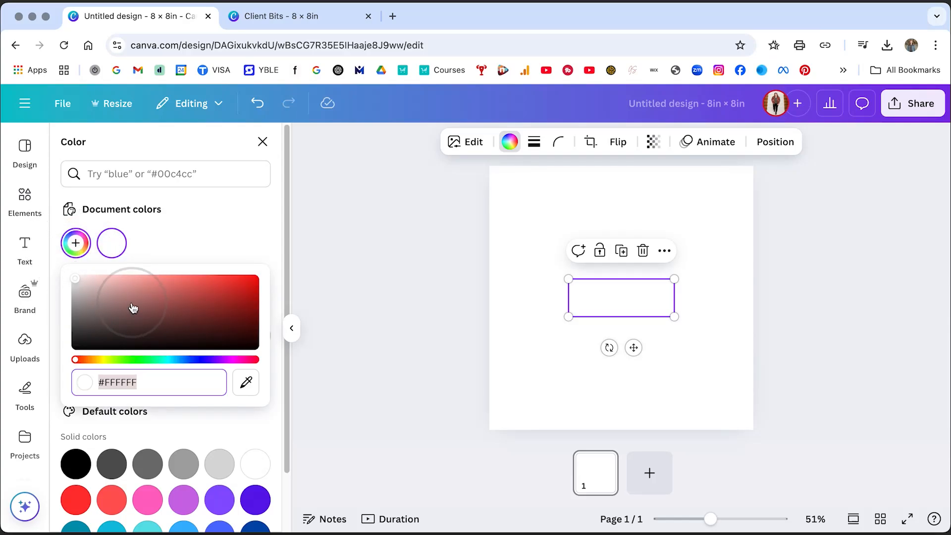
left_click(178, 308)
left_click(210, 299)
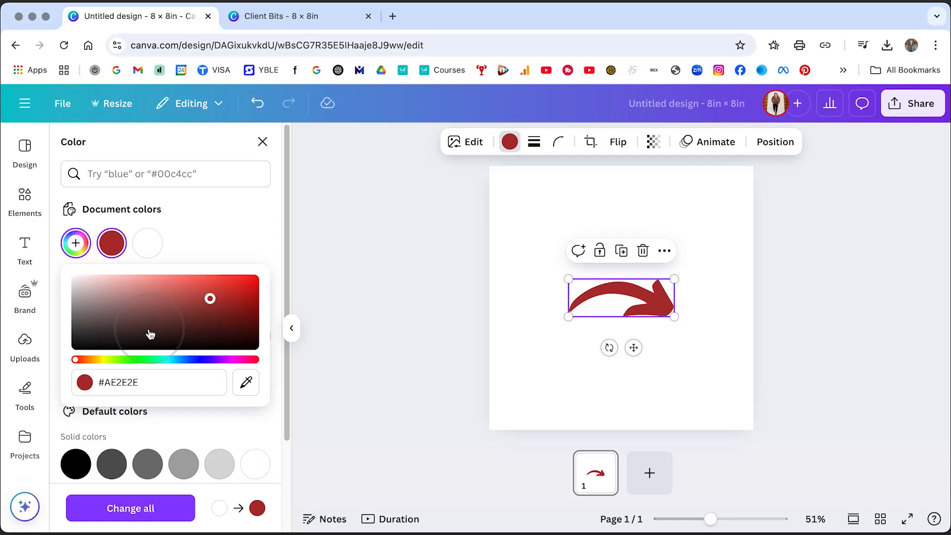
Change the arrow's custom color to the dark red #7A1C1C.
left_click(147, 329)
left_click(72, 317)
left_click(140, 293)
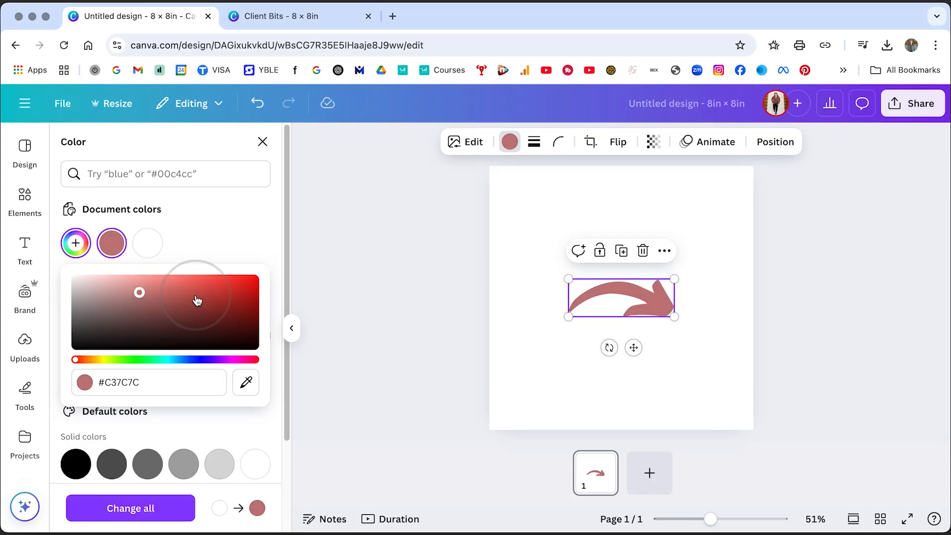
left_click(195, 295)
left_click(216, 314)
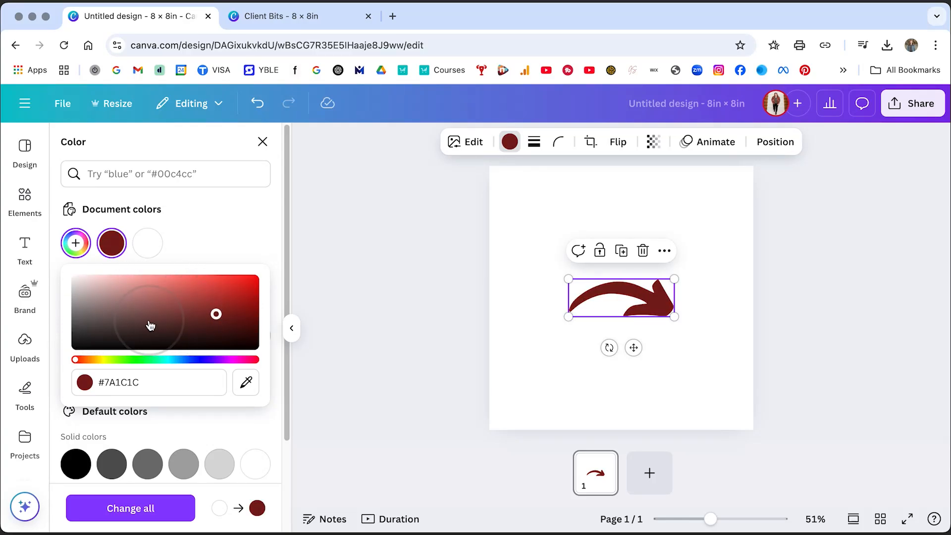
left_click(414, 376)
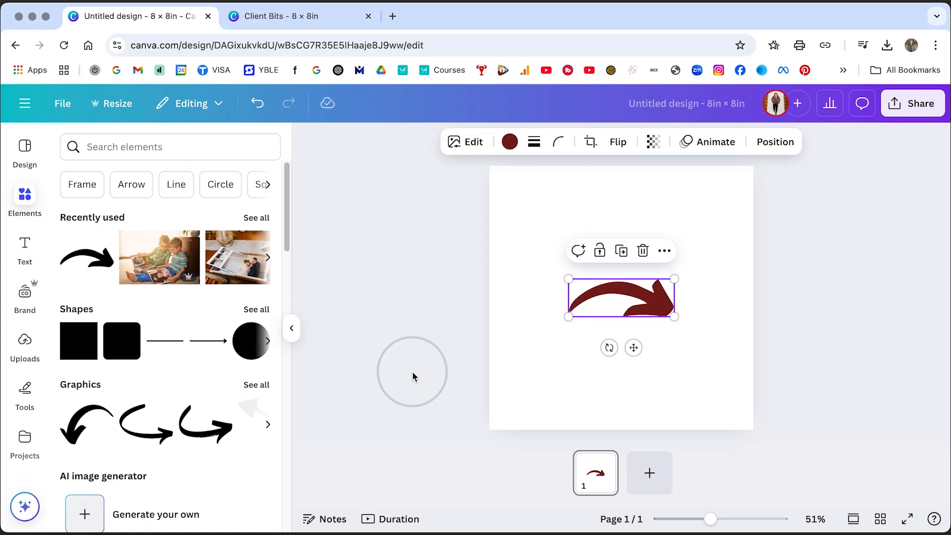
Resize the arrow proportionally to a little under half the page width, keeping it centered on the page.
left_click_drag(567, 317, 535, 342)
left_click_drag(674, 280, 709, 258)
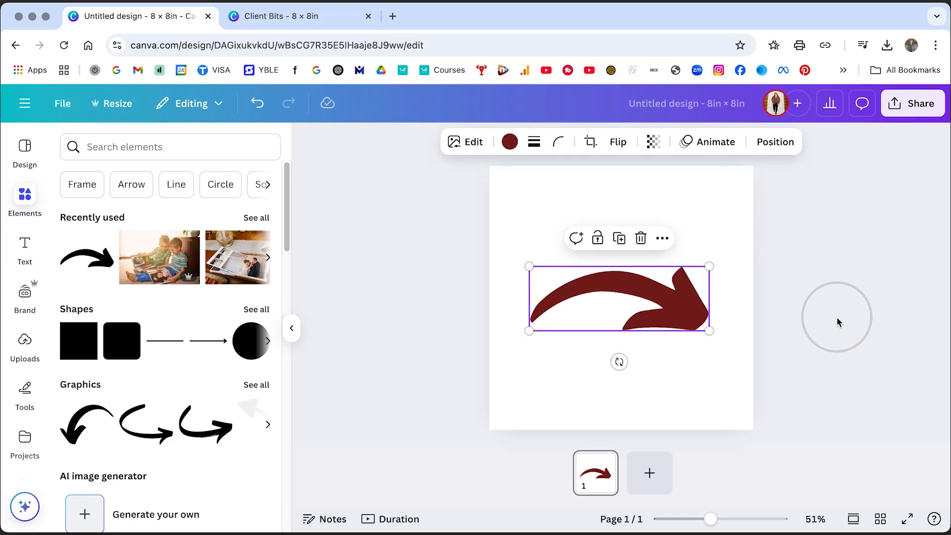
left_click_drag(709, 266, 648, 288)
left_click_drag(637, 321, 667, 303)
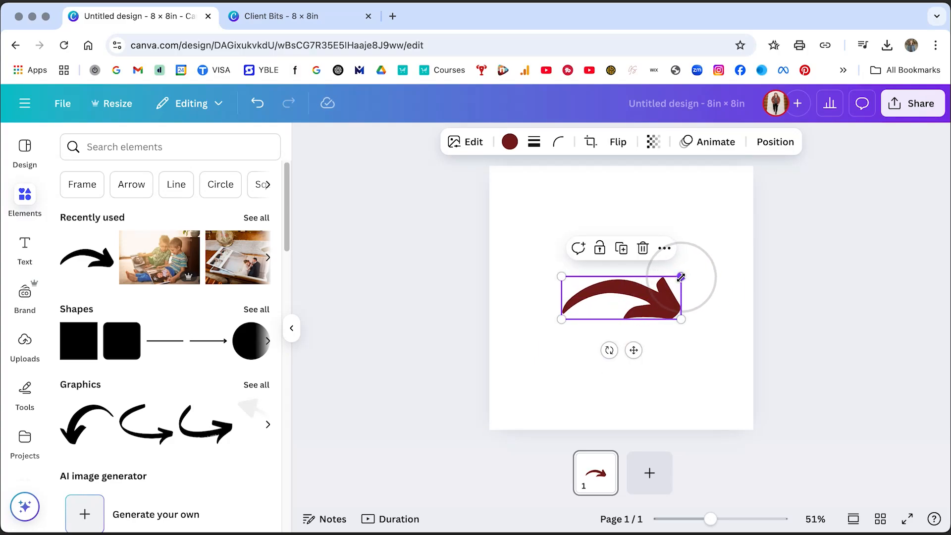
Add a second page and search the elements for "greenery", showing all matching graphics.
left_click(649, 474)
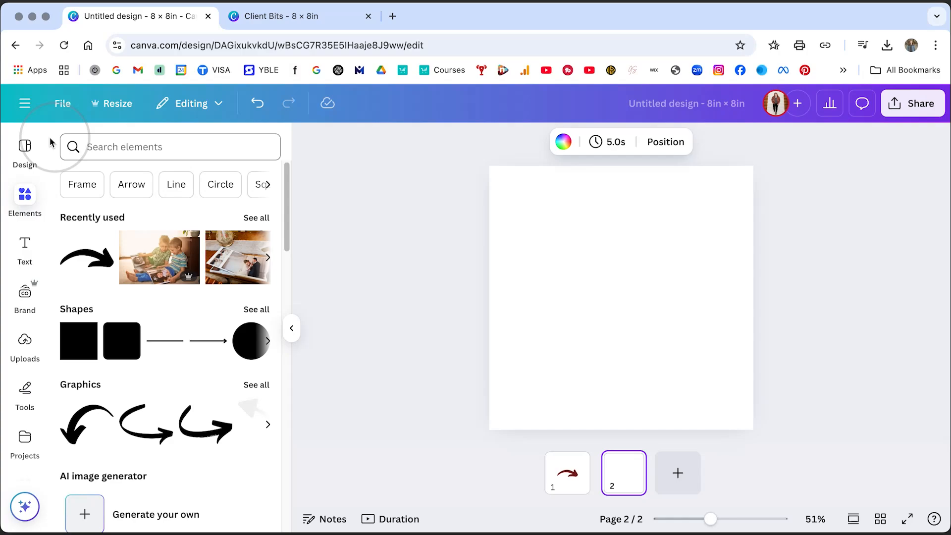
left_click(124, 147)
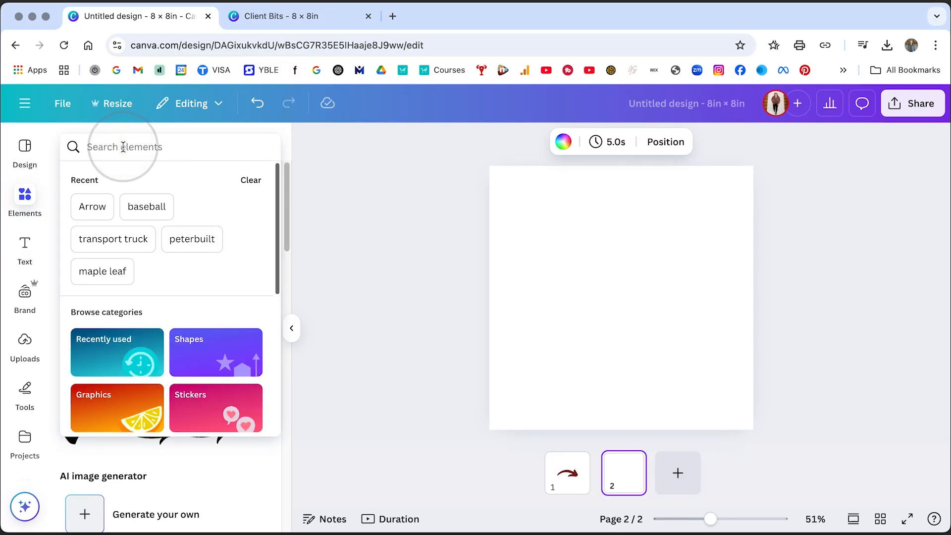
type("greenery")
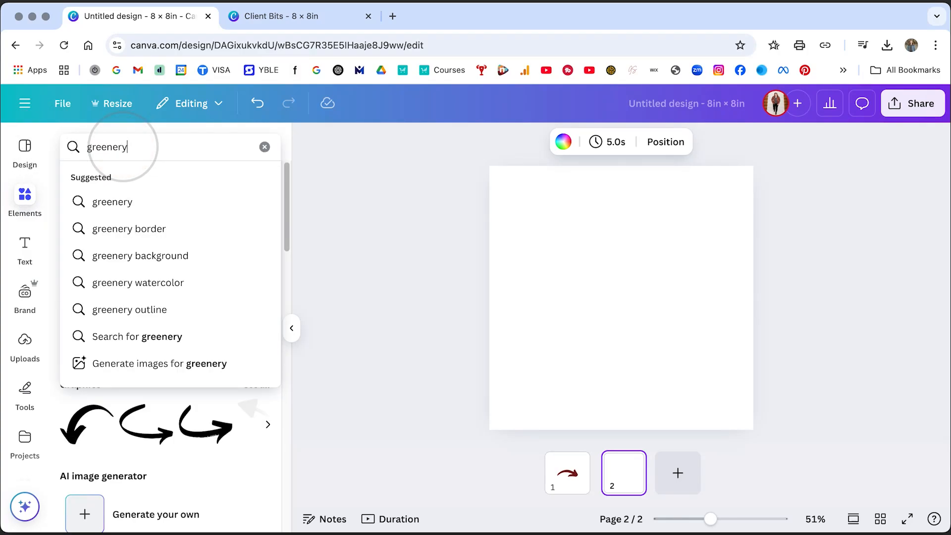
key("Return")
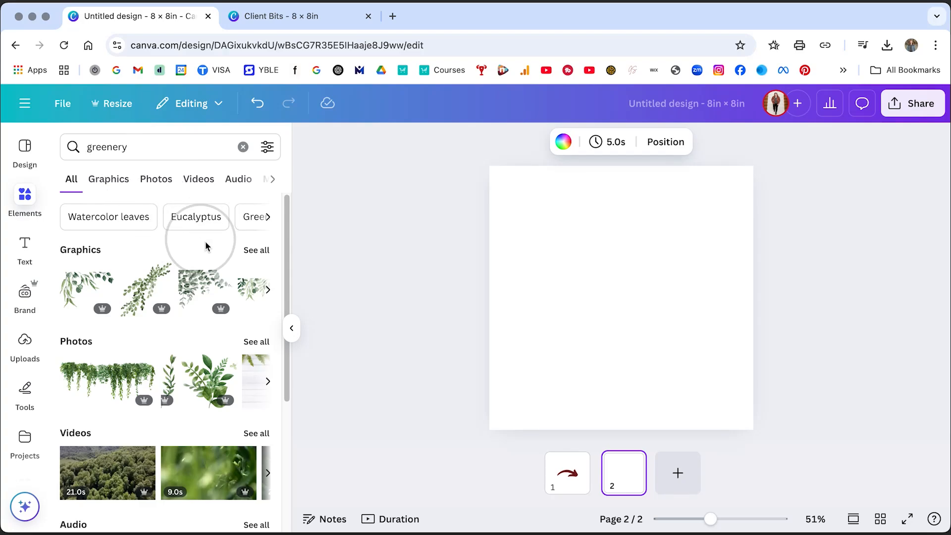
left_click(257, 251)
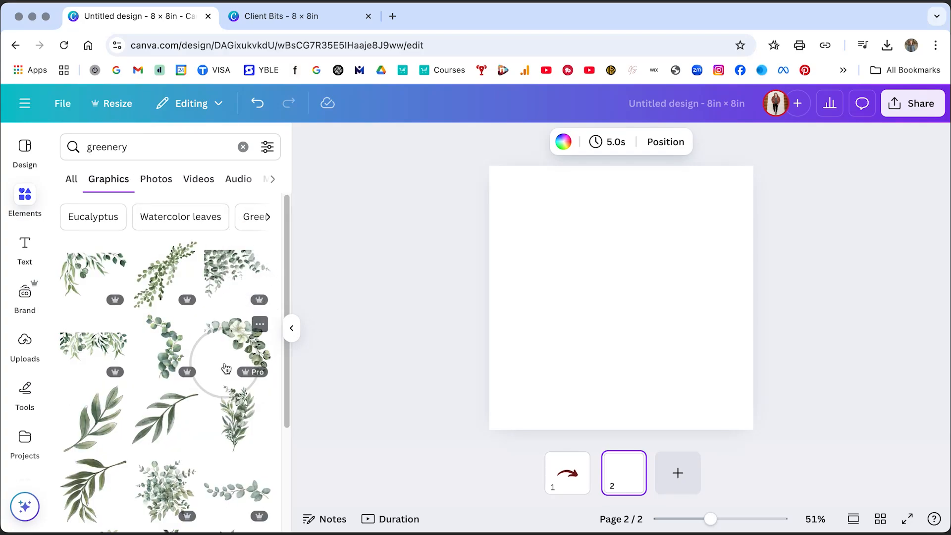
Place the full eucalyptus bouquet on page 2 and the horizontal eucalyptus branch on a new third page.
scroll(191, 367, "down", 3)
scroll(191, 373, "down", 1)
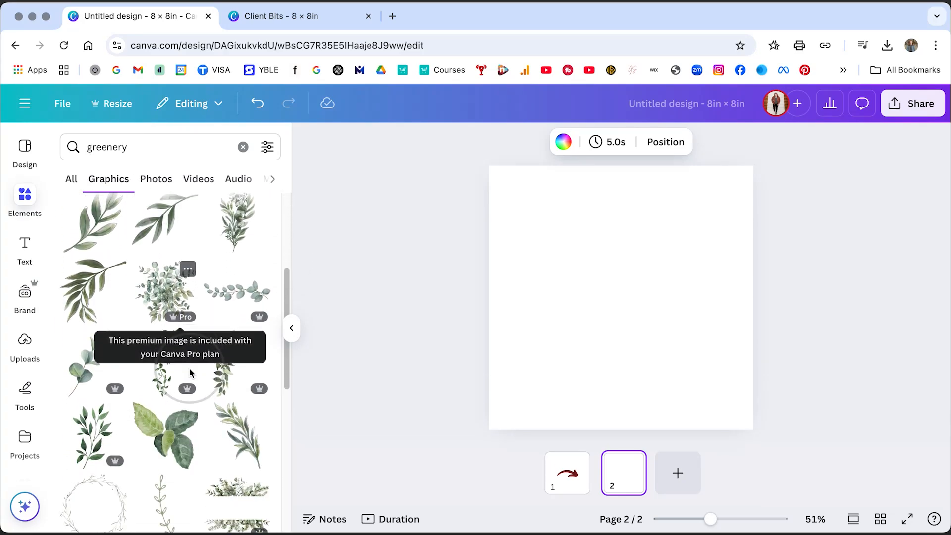
left_click(165, 282)
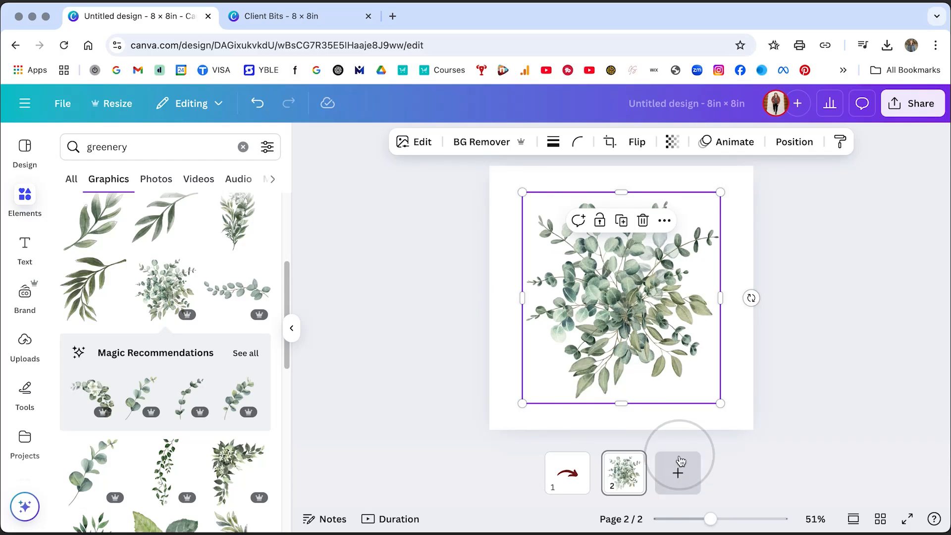
left_click(678, 473)
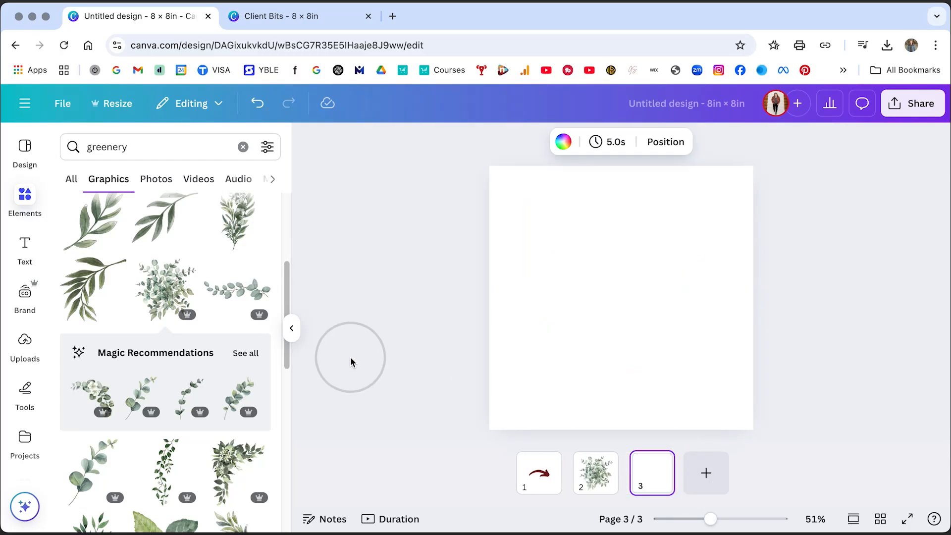
left_click(241, 296)
Add a fourth page and place the thin outlined leaf wreath from the greenery graphics on it.
left_click(706, 473)
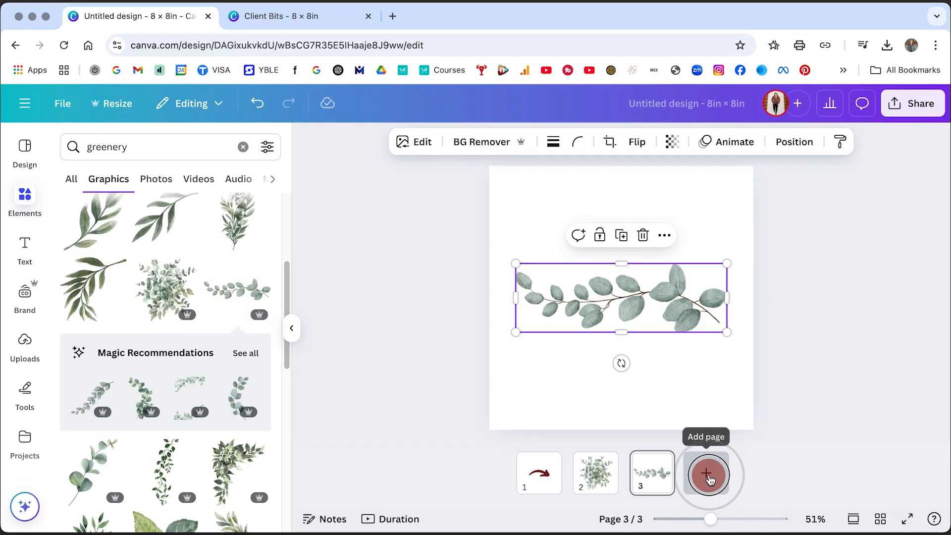
scroll(130, 382, "down", 4)
scroll(129, 383, "down", 5)
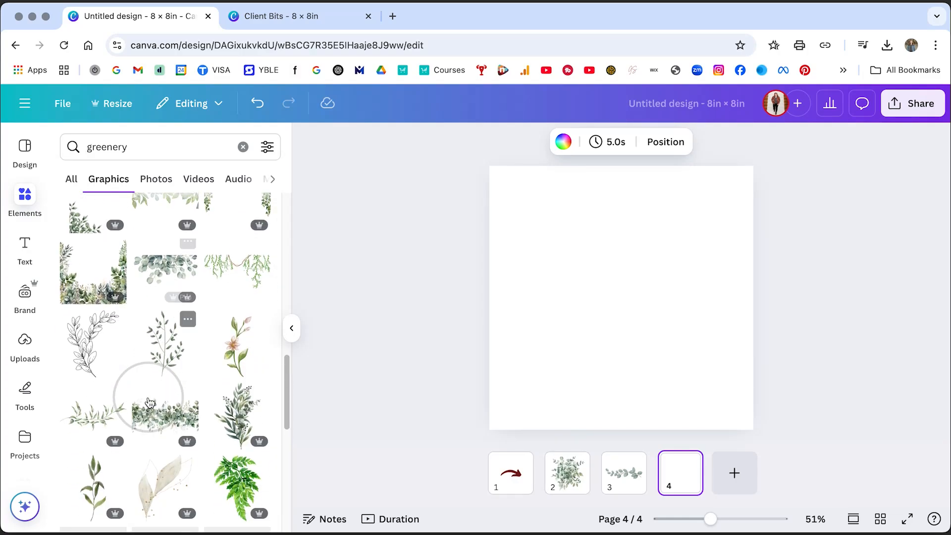
scroll(134, 401, "down", 5)
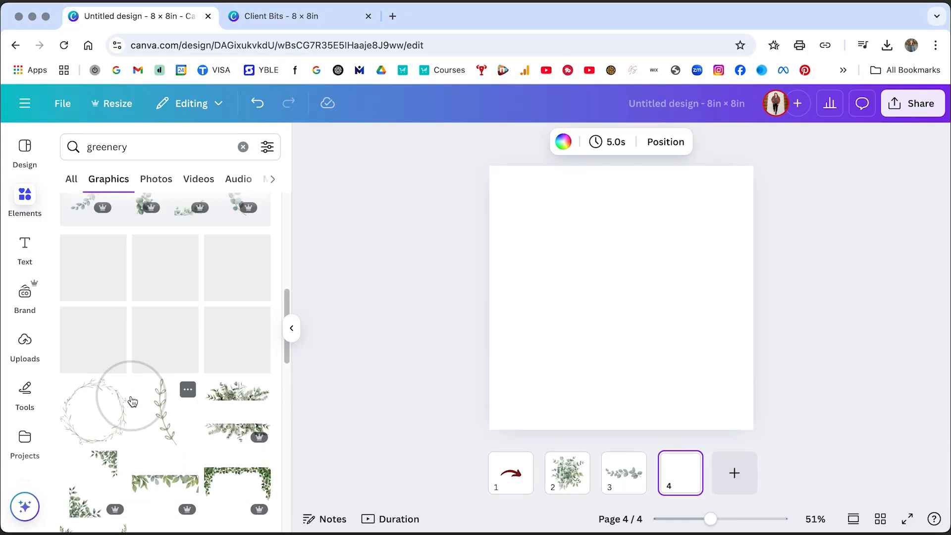
left_click(89, 429)
Place the green leafy sprigs on a new fifth page and the gray-green corner spray on a new sixth page.
left_click(725, 477)
scroll(171, 446, "down", 5)
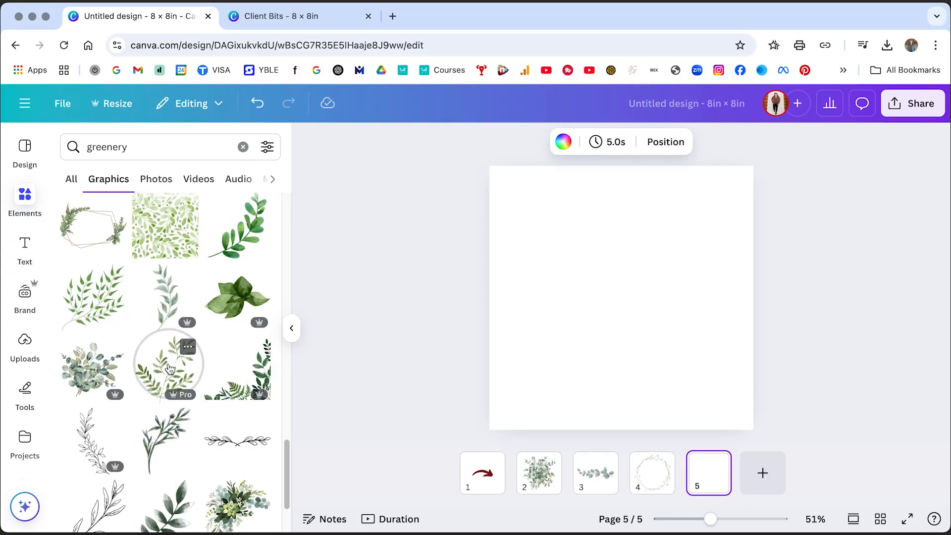
left_click(170, 364)
left_click(760, 473)
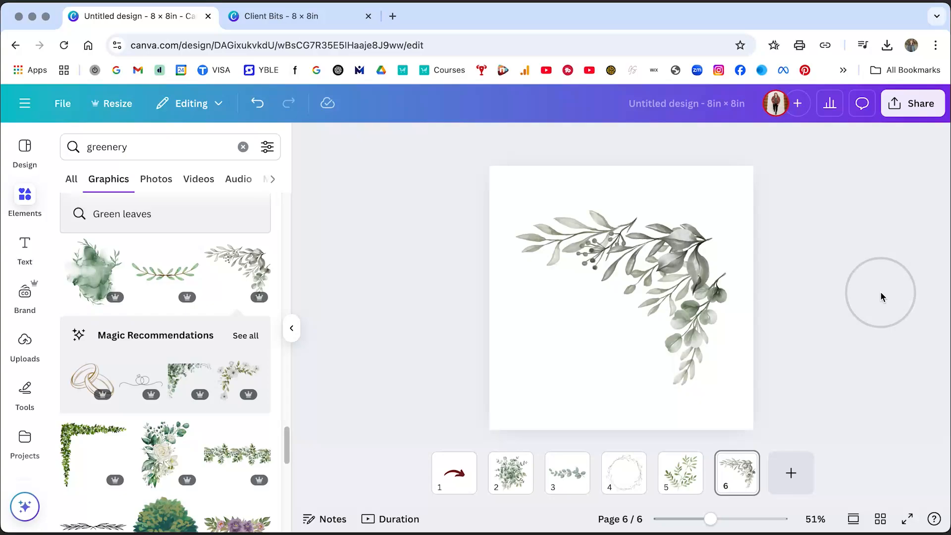
Download pages 1–6 as PNG files at size 1 with a transparent background.
left_click(909, 105)
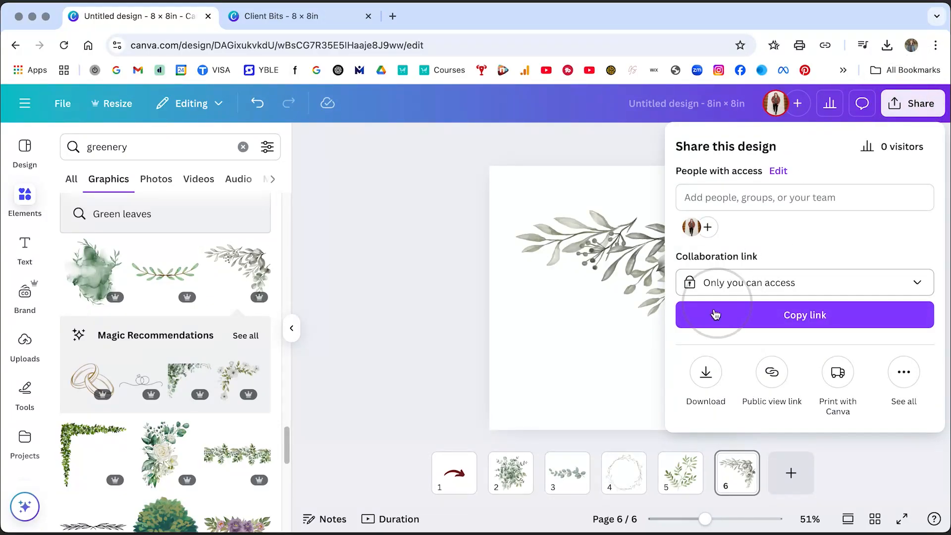
left_click(706, 375)
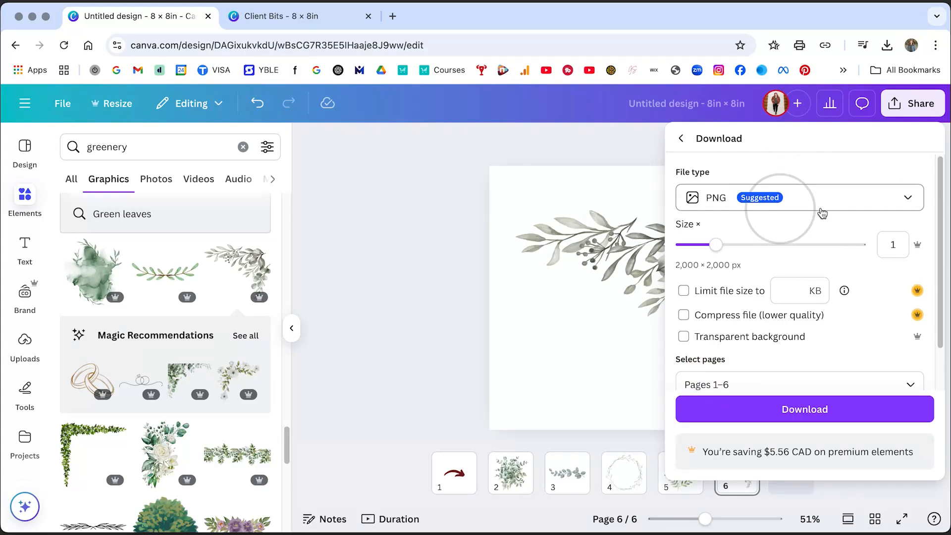
left_click(907, 198)
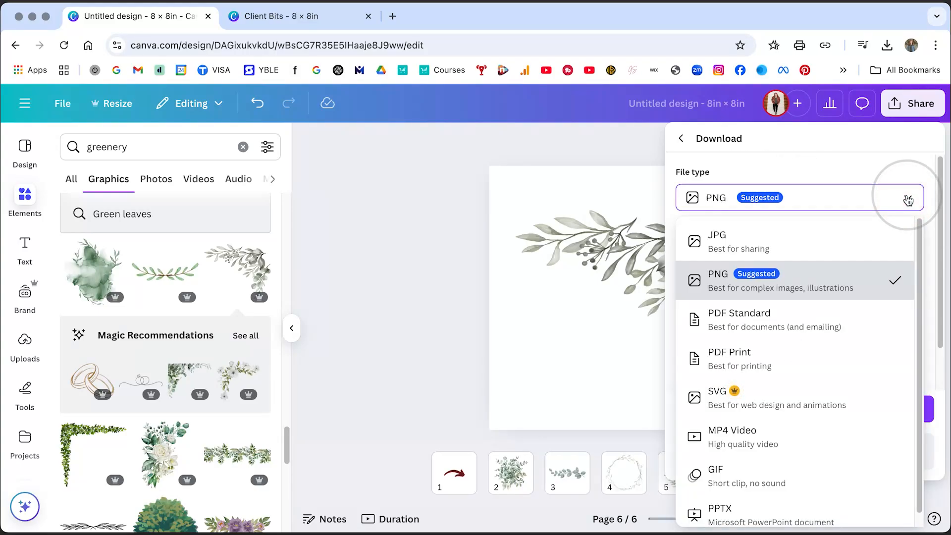
left_click(907, 199)
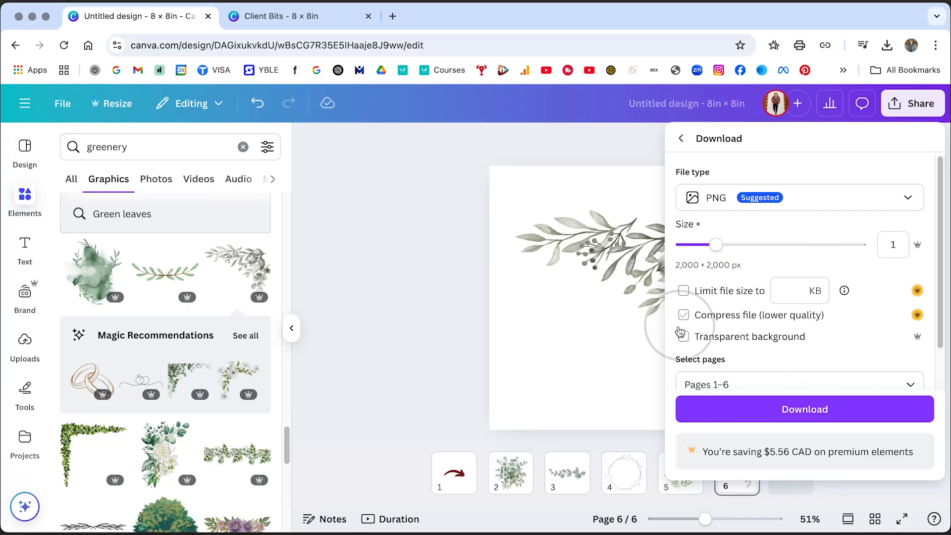
left_click(727, 341)
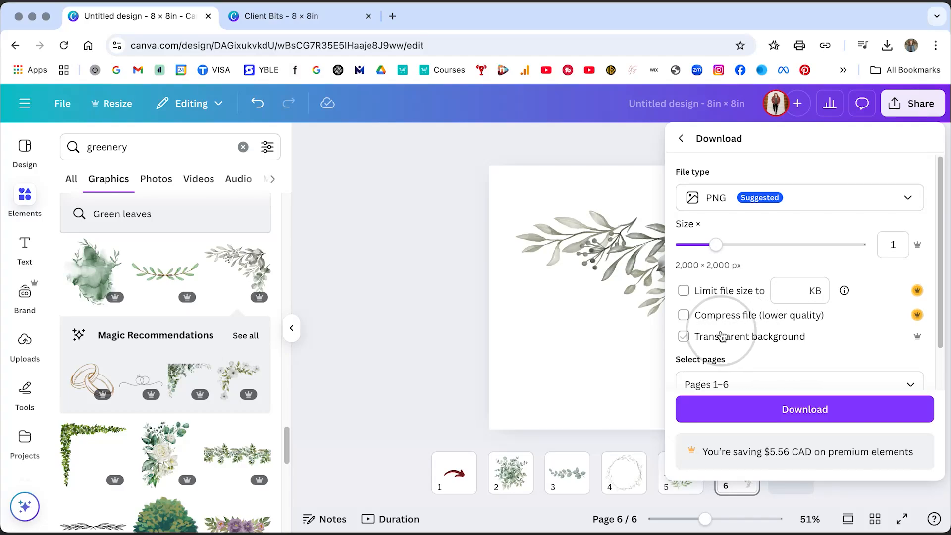
left_click(684, 338)
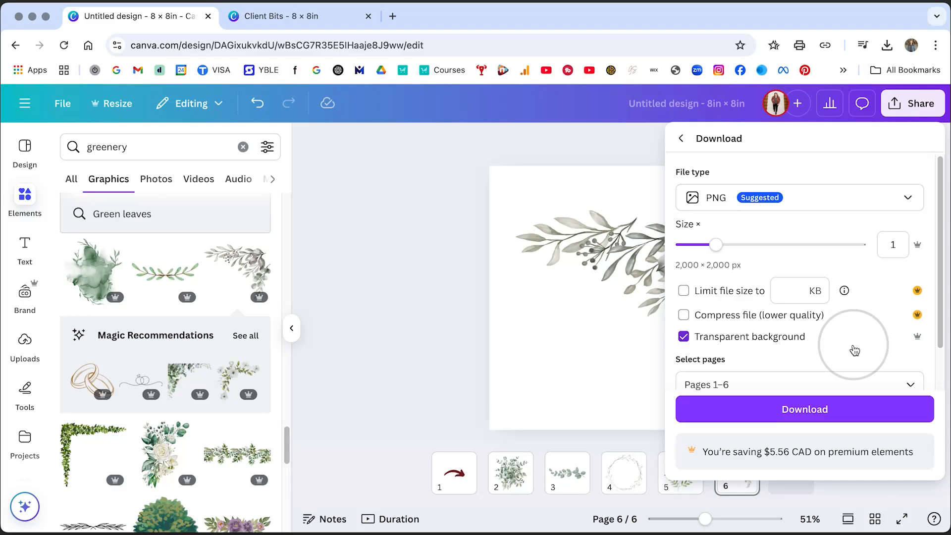
scroll(763, 343, "down", 1)
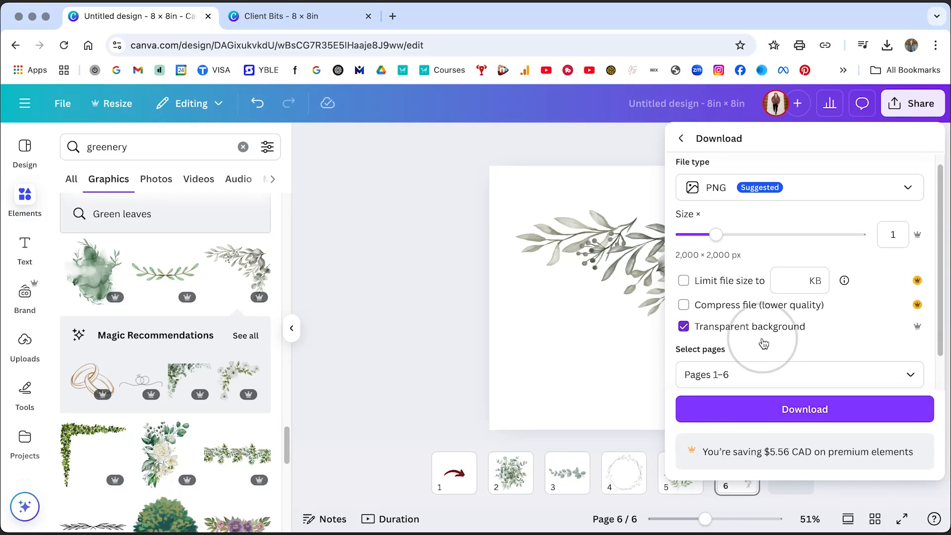
scroll(764, 343, "down", 2)
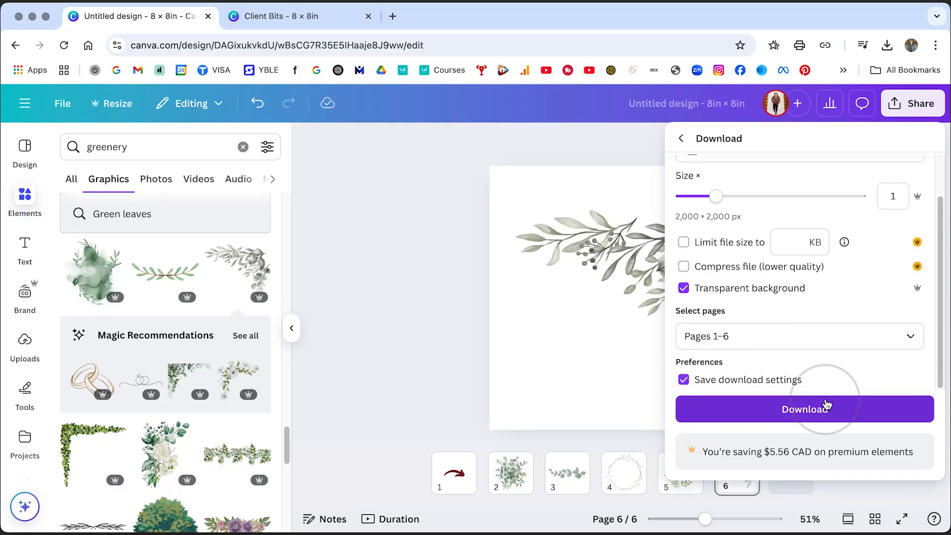
left_click(815, 414)
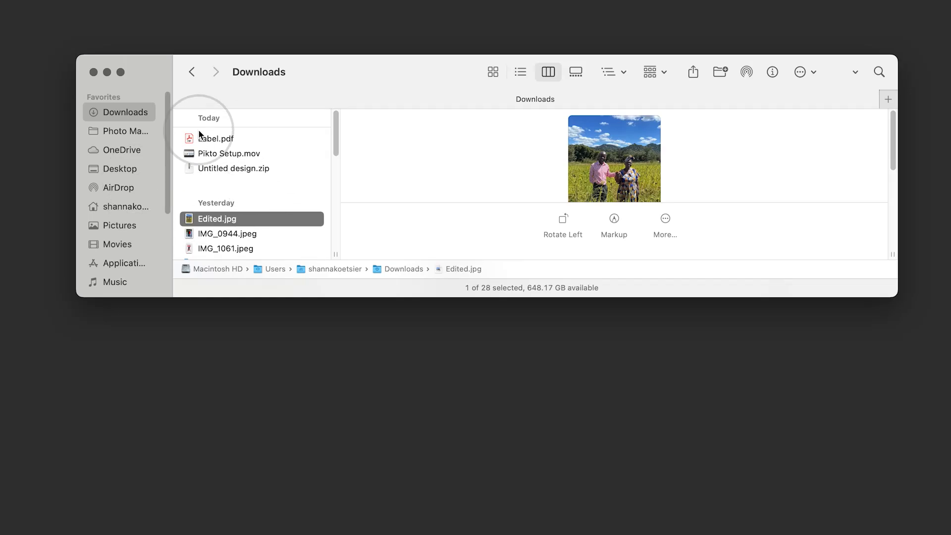
Switch to Finder and extract Untitled design.zip in the Downloads folder.
left_click(233, 170)
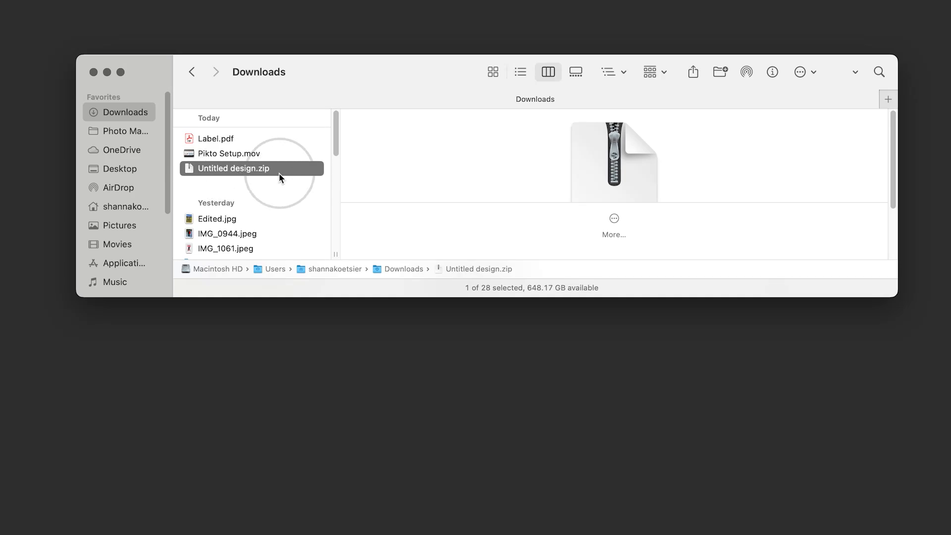
double_click(246, 171)
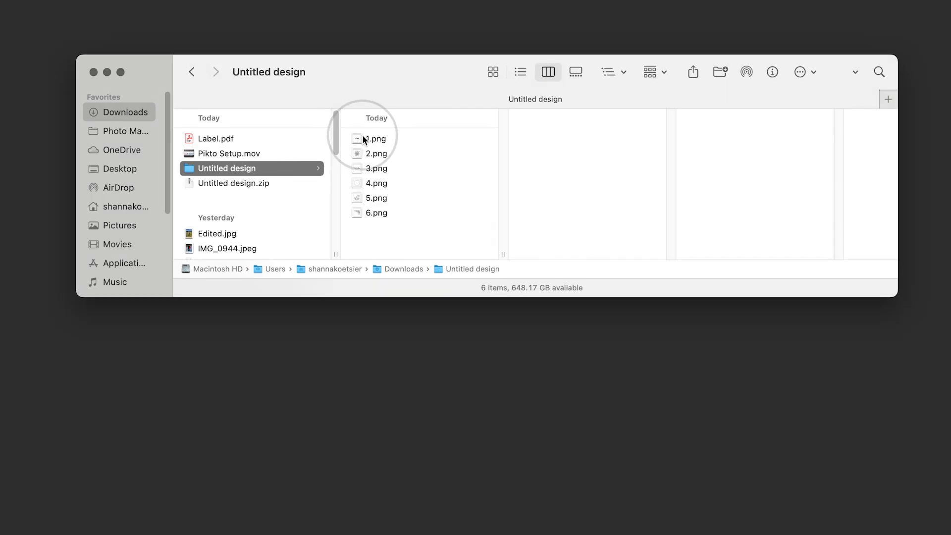
Preview each extracted image from 1.png to 6.png in the Untitled design folder.
left_click(364, 139)
left_click(365, 153)
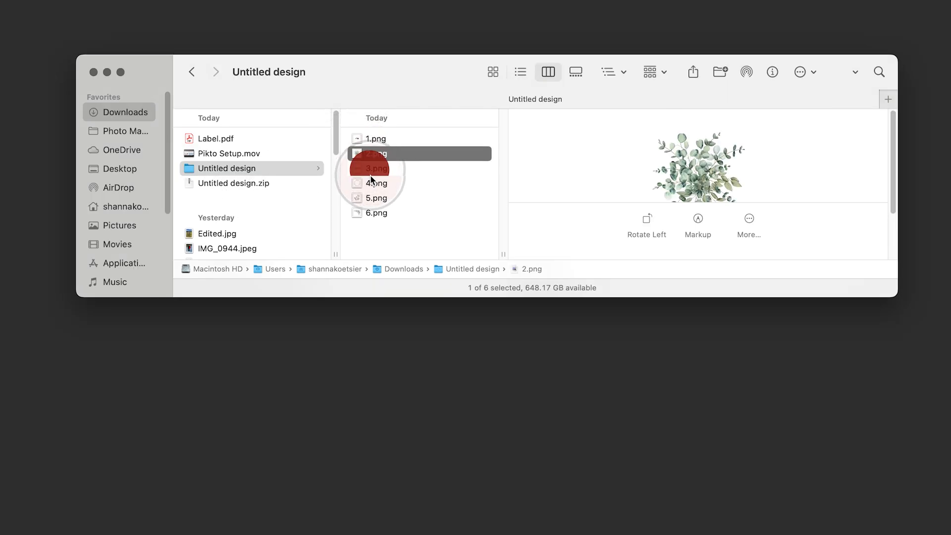
left_click(369, 169)
left_click(374, 183)
left_click(374, 198)
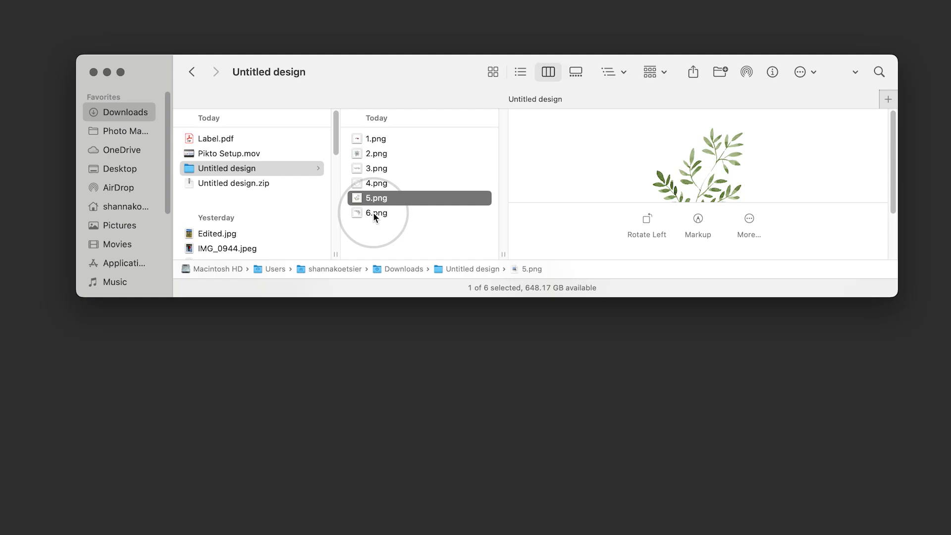
left_click(375, 214)
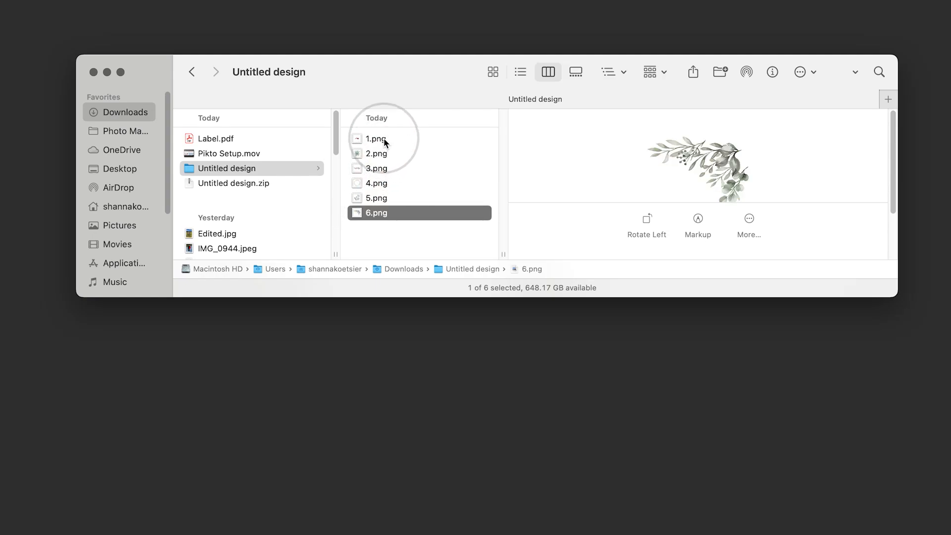